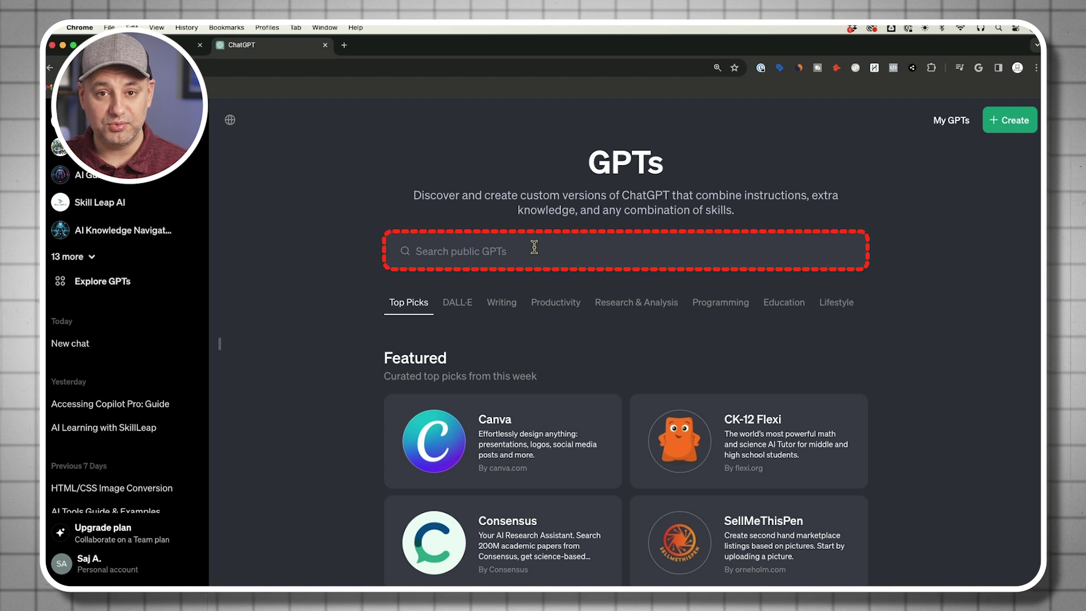
# Step: Search public GPTs for 'invideo ai' and open the VideoMaker - by invideo AI GPT
pyautogui.write('invideo ai')
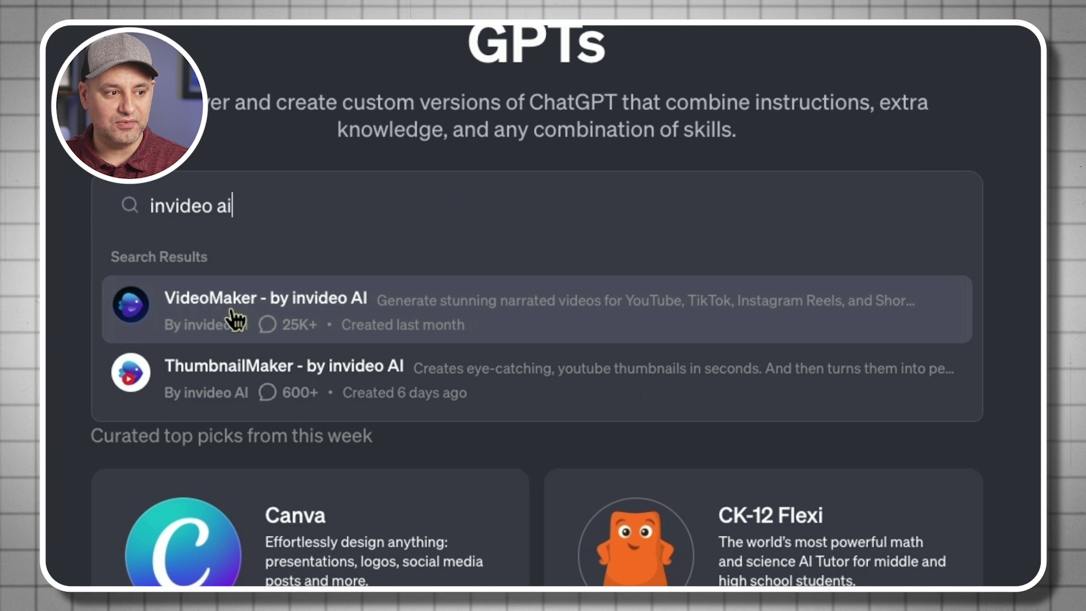
pyautogui.click(398, 312)
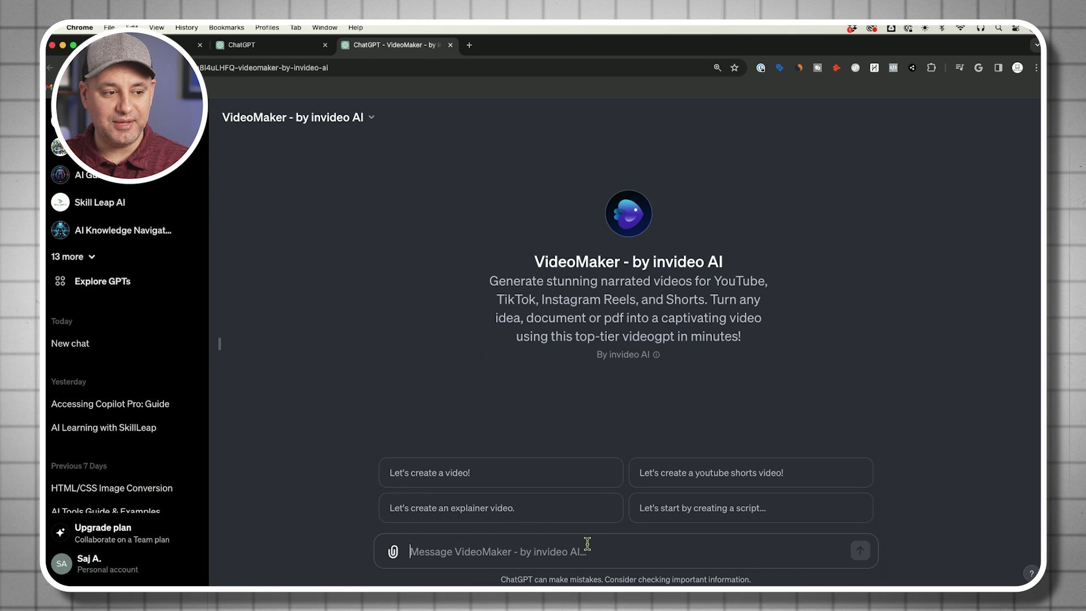
# Step: Open the invideo AI website in its own tab, then switch back to the ChatGPT VideoMaker tab
pyautogui.click(623, 354)
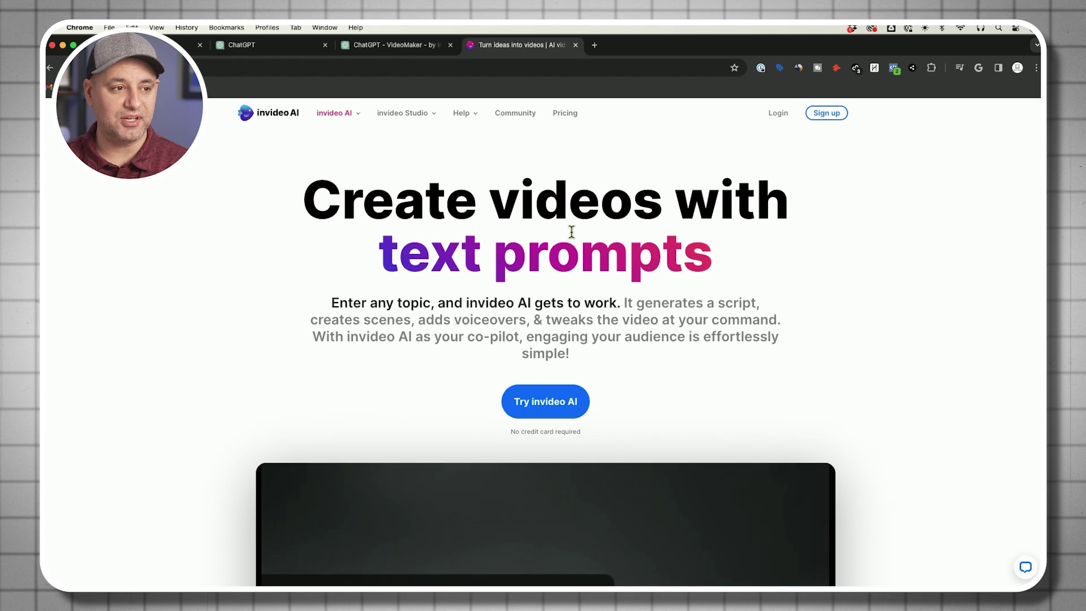
pyautogui.click(396, 44)
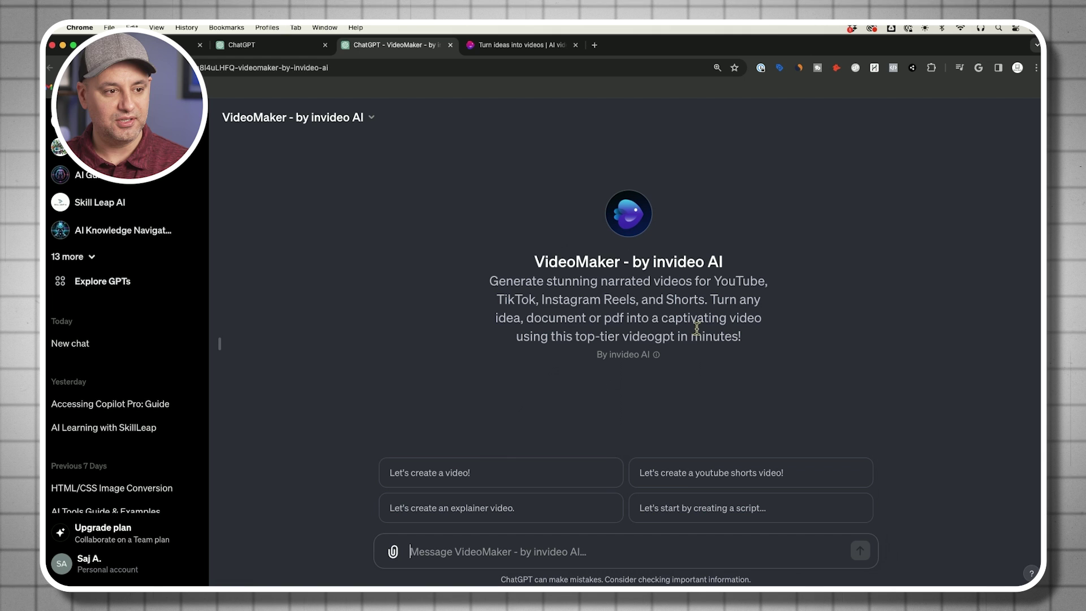
# Step: Send the pasted space-travel short request with a British male narrator, confirm access, and check the 'The Incredible Journey of Space Travel' title
pyautogui.write("Create a YouTube short about how far we've come when it comes to space travel. use a British male voiceover.")
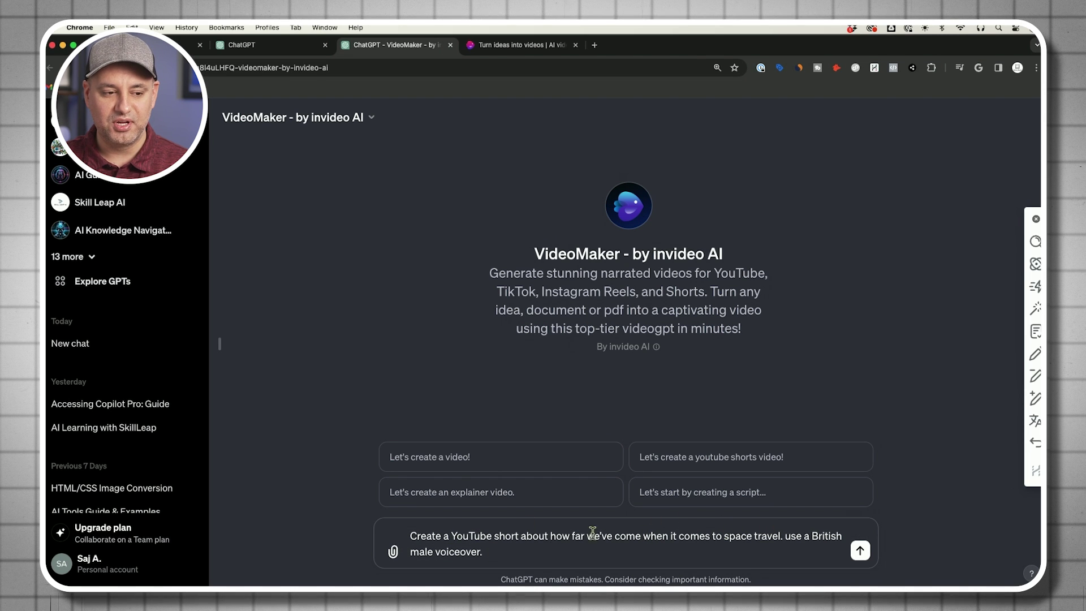
pyautogui.click(859, 552)
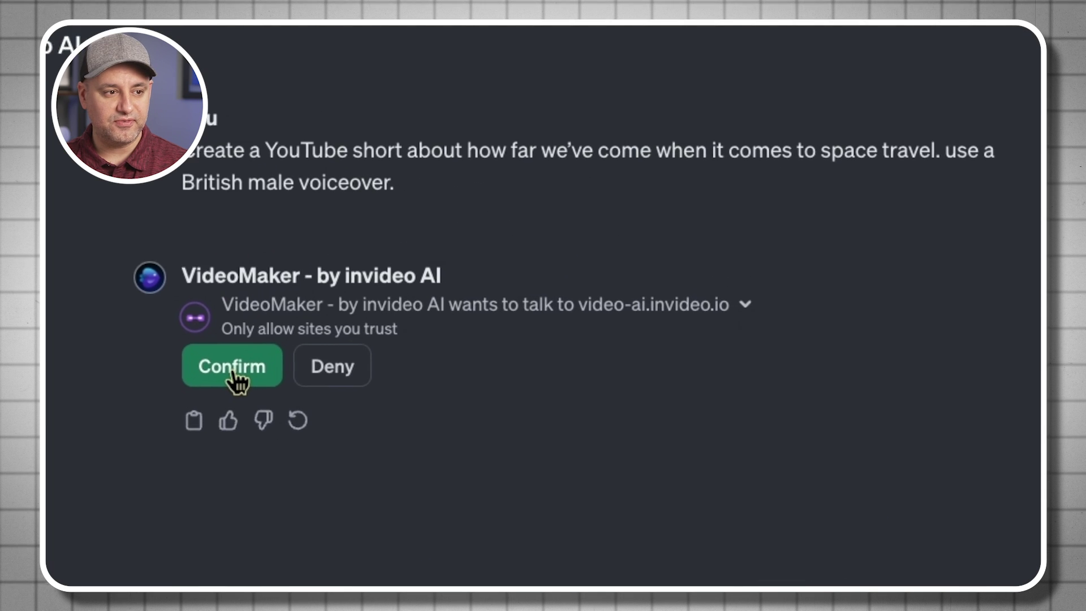
pyautogui.click(432, 278)
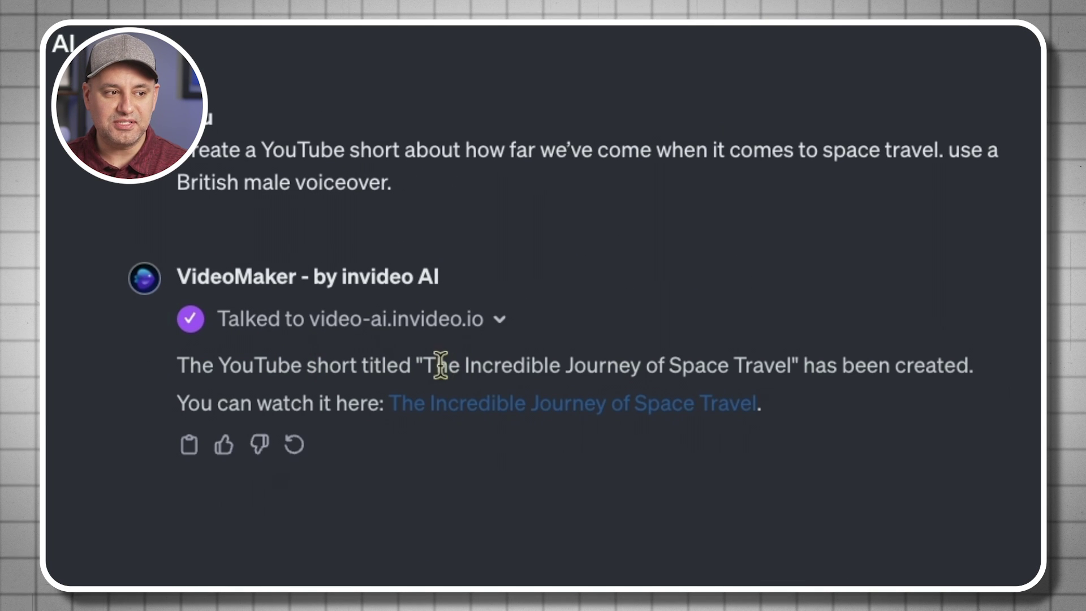
pyautogui.moveTo(496, 362); pyautogui.dragTo(792, 364)
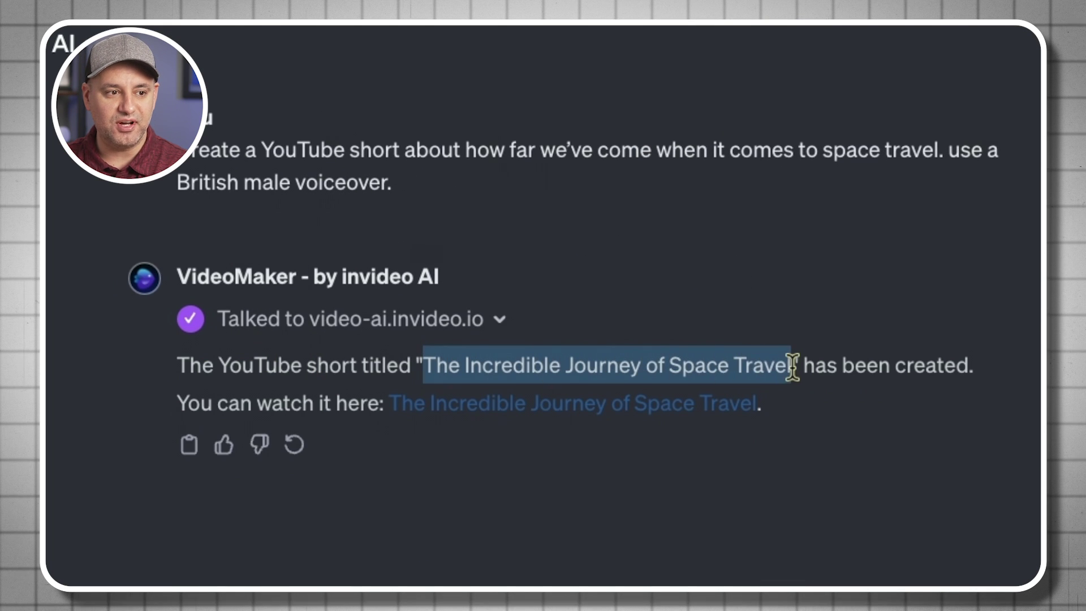
pyautogui.click(772, 370)
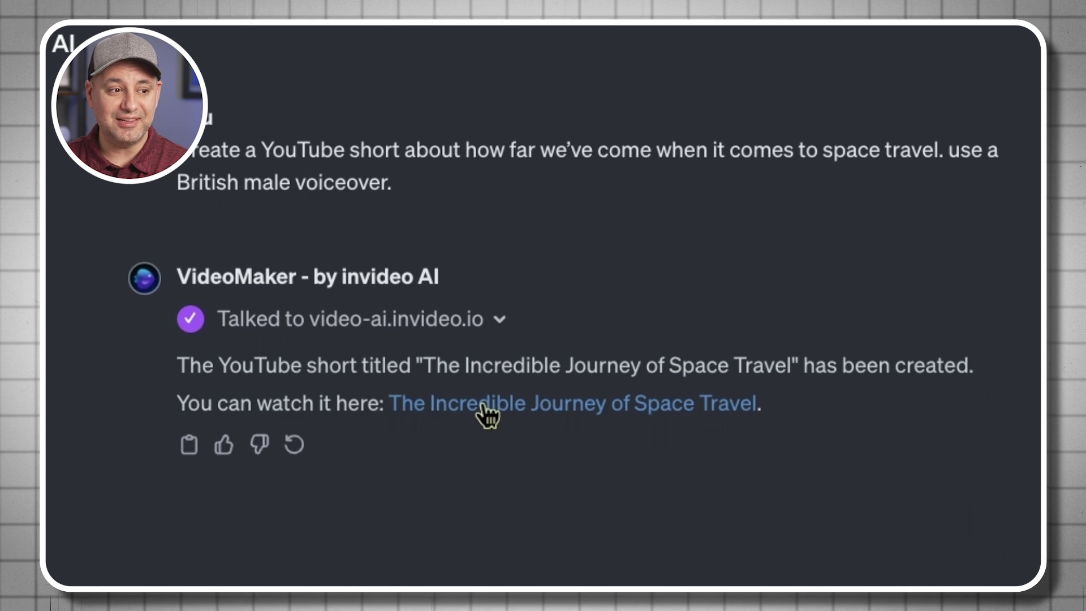
# Step: Follow the chat link to preview 'The Incredible Journey of Space Travel', a 01:02 480p short, in invideo AI
pyautogui.click(562, 413)
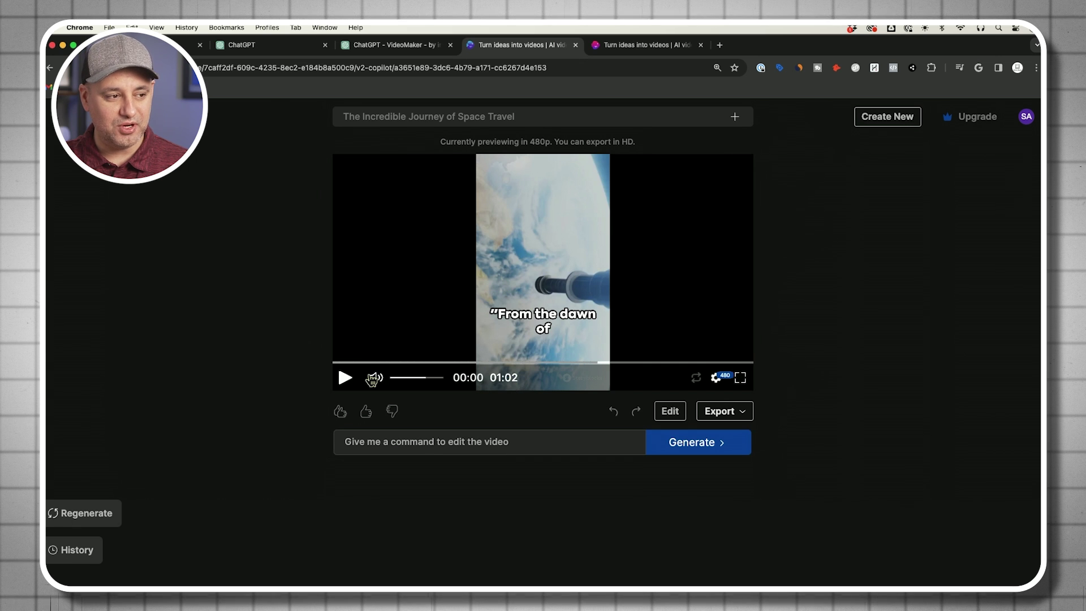
# Step: Play the preview, then paste 'change voice over to female British voice' into the edit command box
pyautogui.click(345, 378)
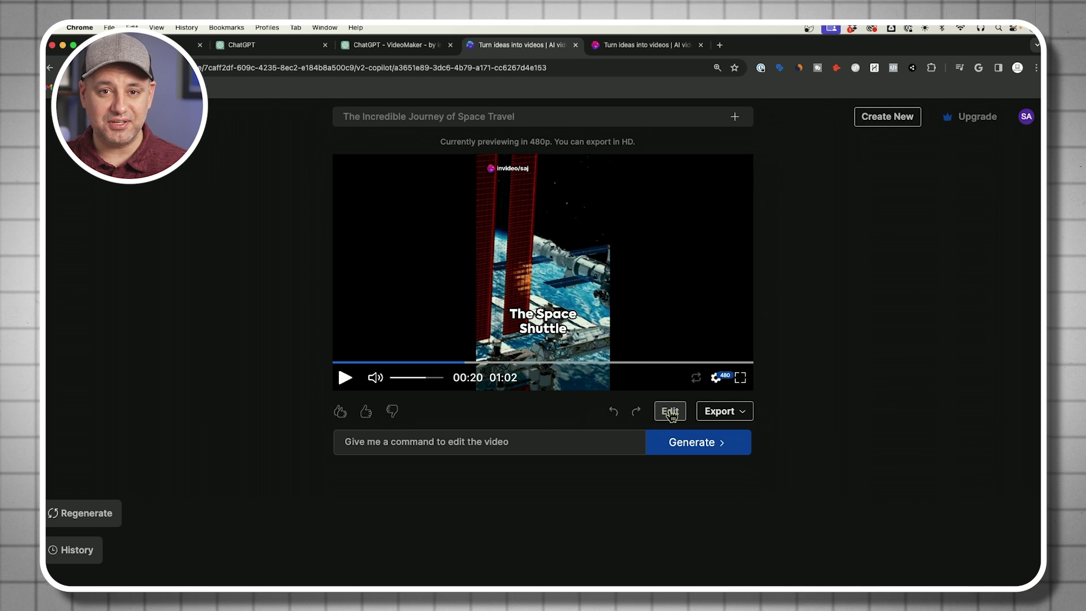
pyautogui.click(424, 441)
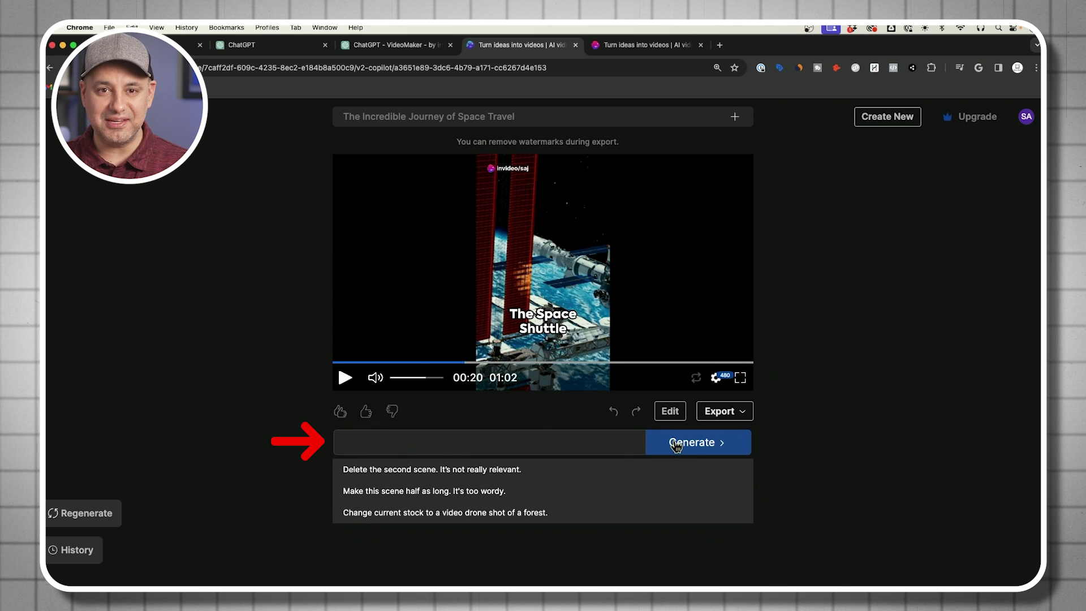
pyautogui.write('change voice over to female British voice')
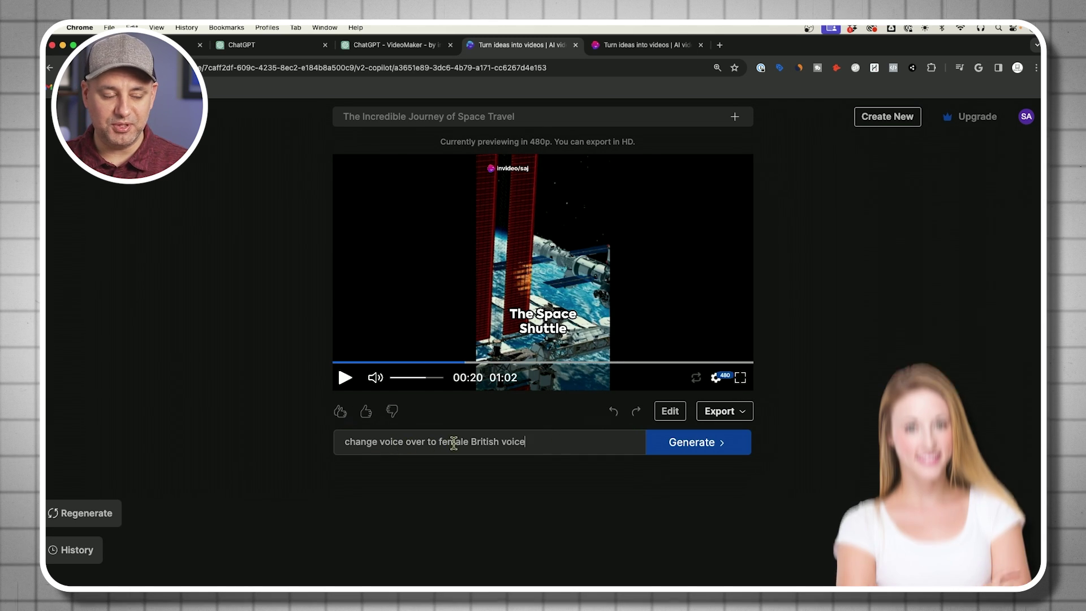
# Step: Generate the female British voiceover, then open Edit media for Scene 1's clips
pyautogui.click(698, 451)
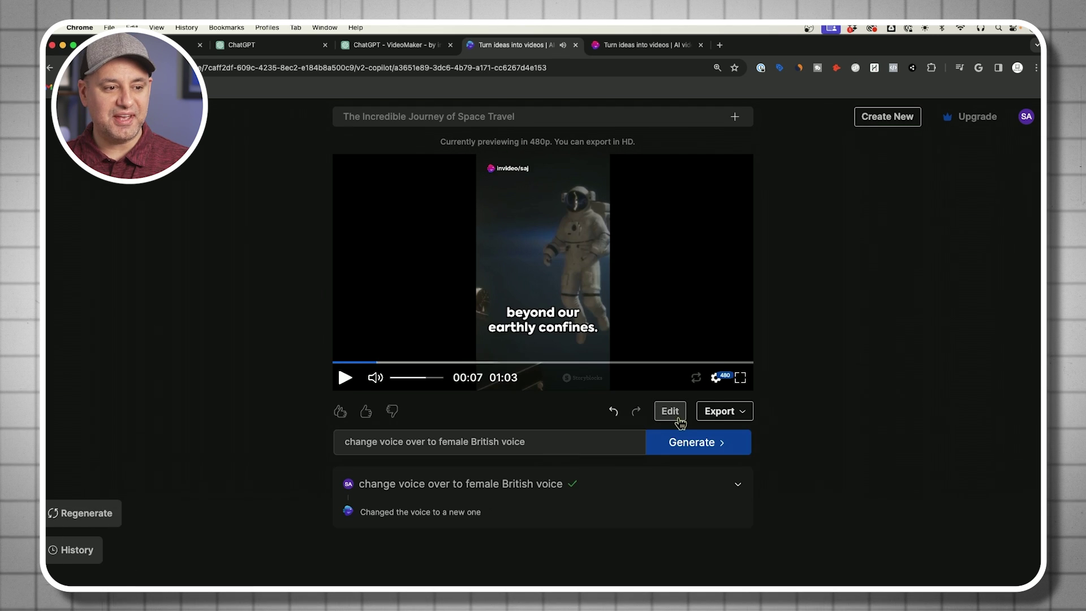
pyautogui.click(669, 411)
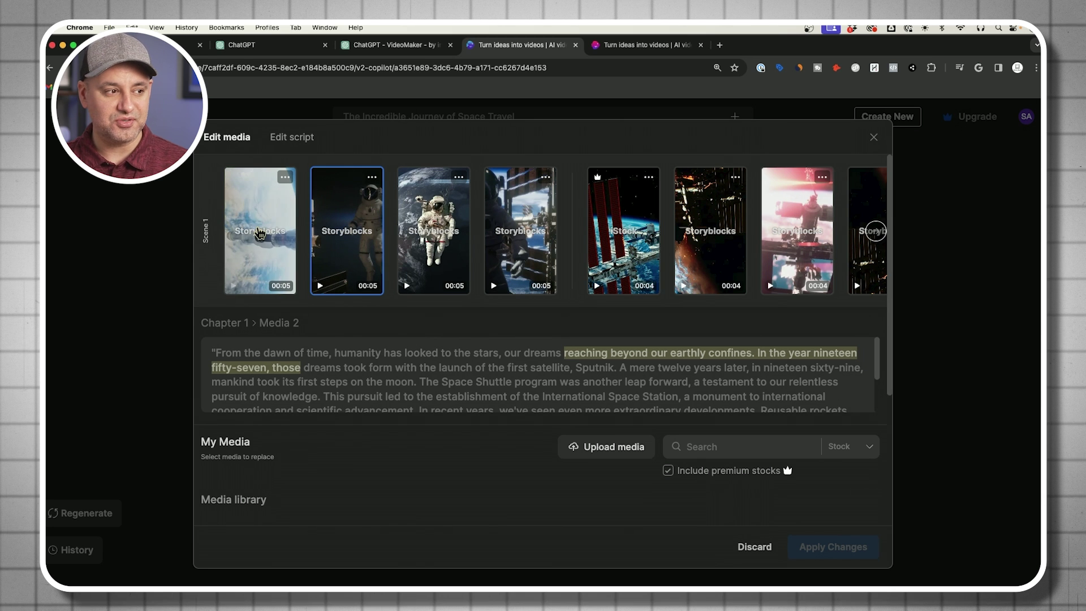
# Step: Select Scene 1's second clip, search stock for 'astronaut' and replace it with the iStock astronaut face close-up
pyautogui.click(271, 234)
pyautogui.click(371, 234)
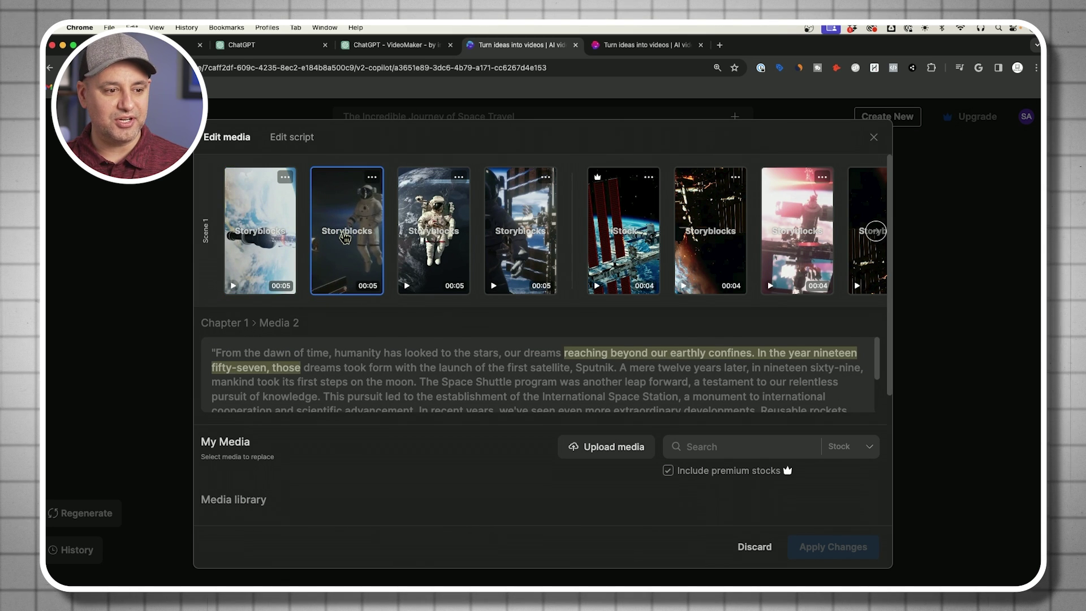
pyautogui.scroll(-3, 560, 410)
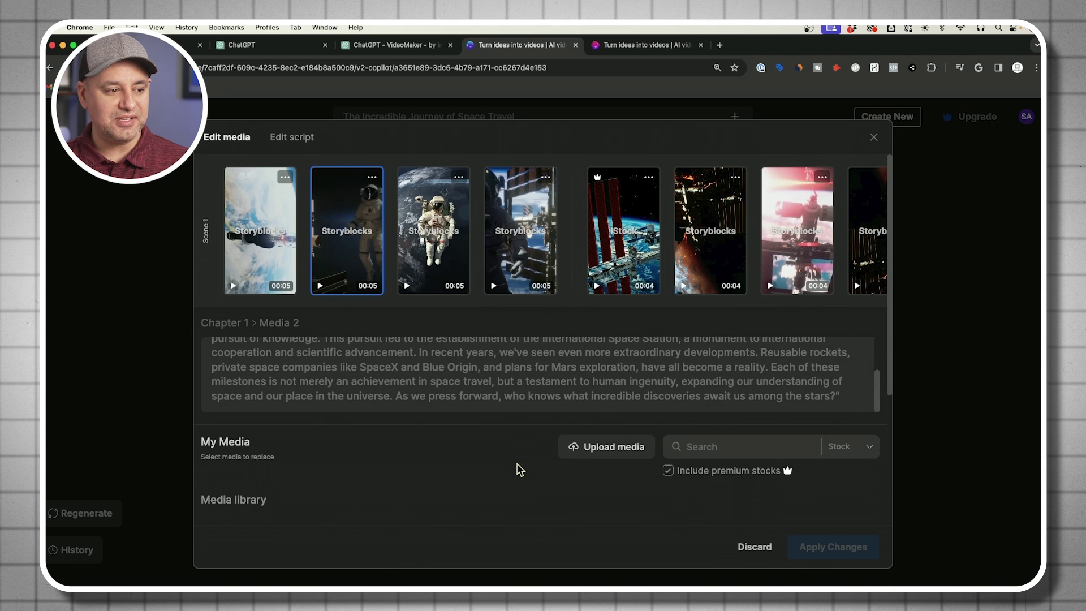
pyautogui.scroll(-5, 516, 467)
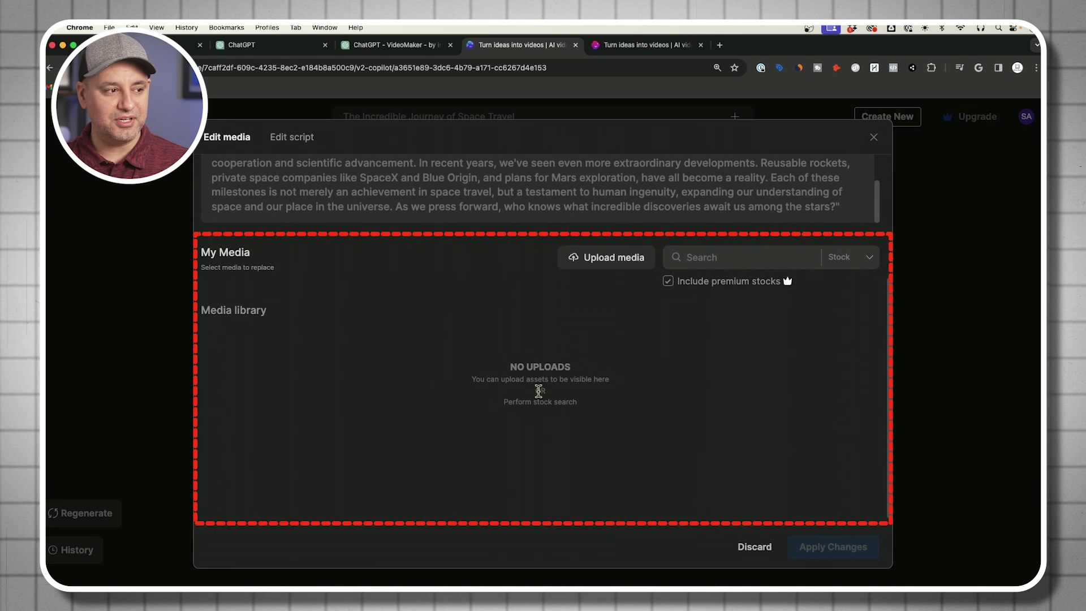
pyautogui.scroll(-1, 577, 378)
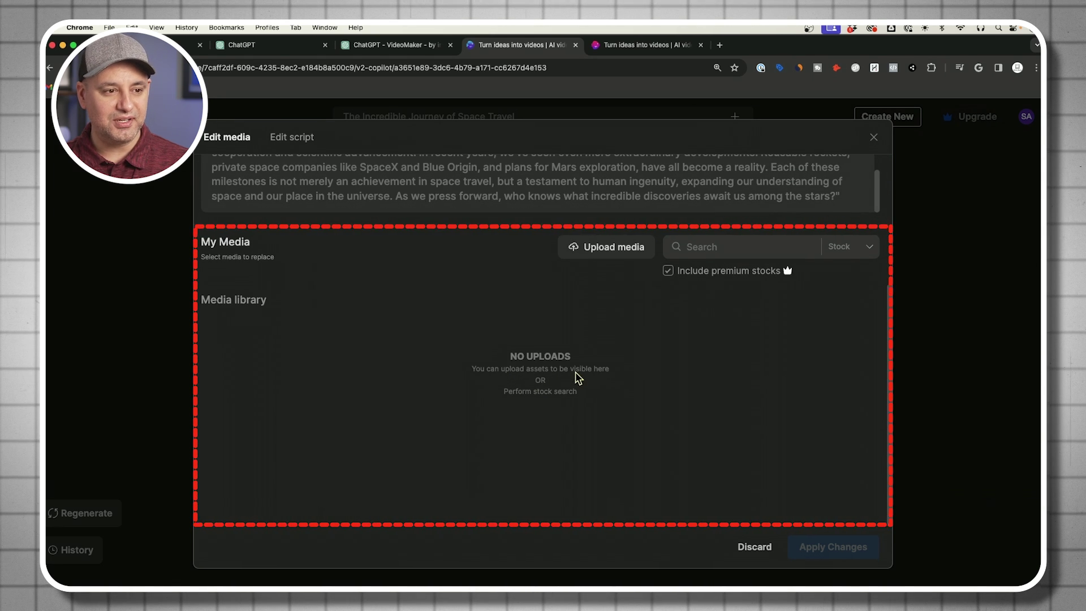
pyautogui.click(728, 247)
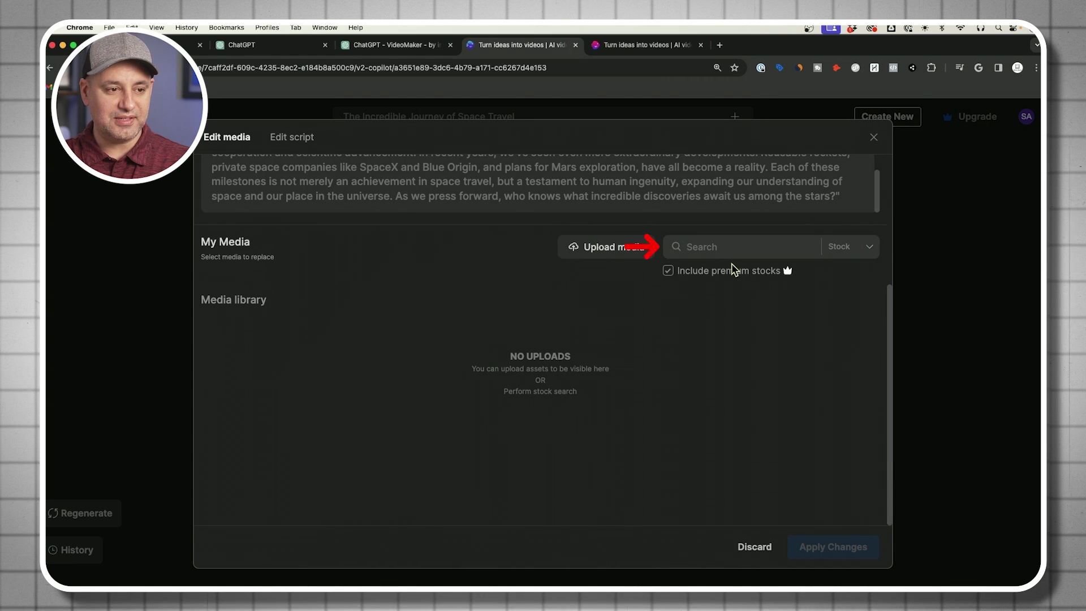
pyautogui.write('a')
pyautogui.write('stronaut')
pyautogui.press('Return')
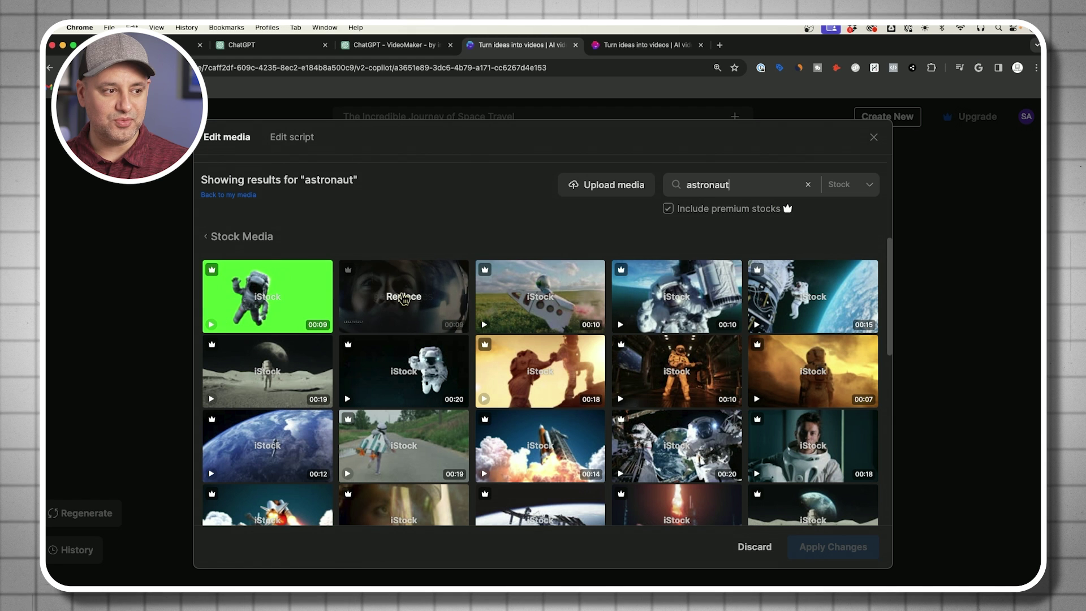
pyautogui.click(403, 299)
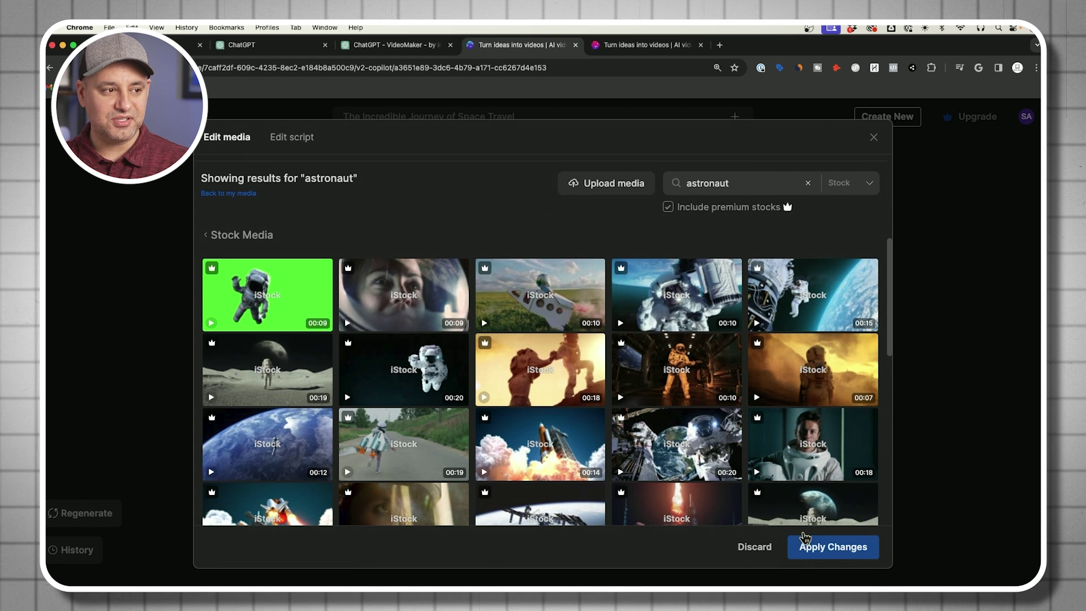
pyautogui.scroll(5, 677, 445)
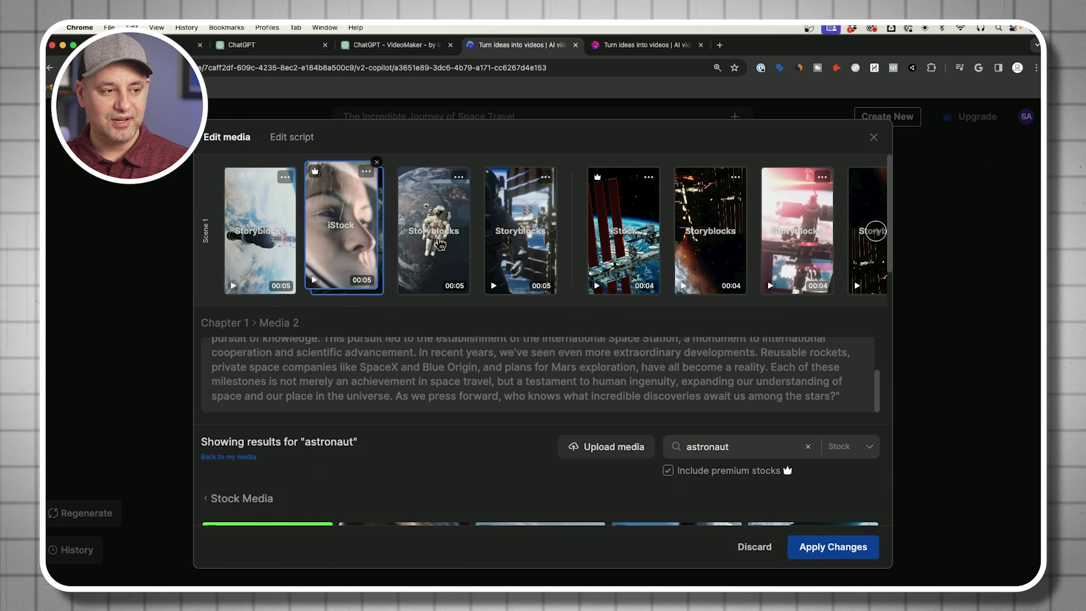
# Step: Apply the astronaut clip replacement and, once the scene regenerates, open the Export dropdown
pyautogui.click(291, 137)
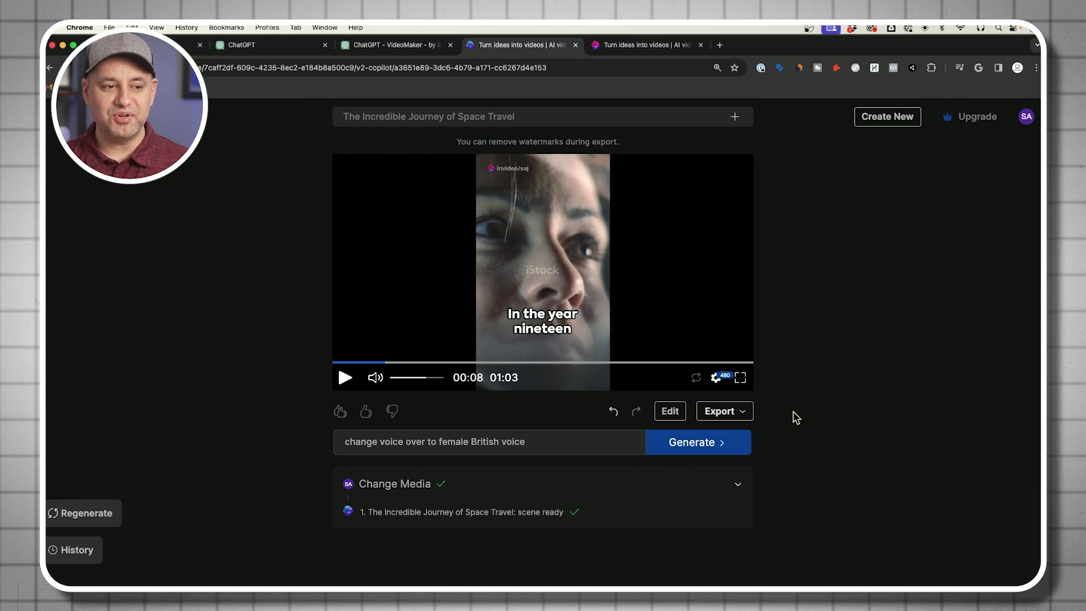
pyautogui.click(735, 415)
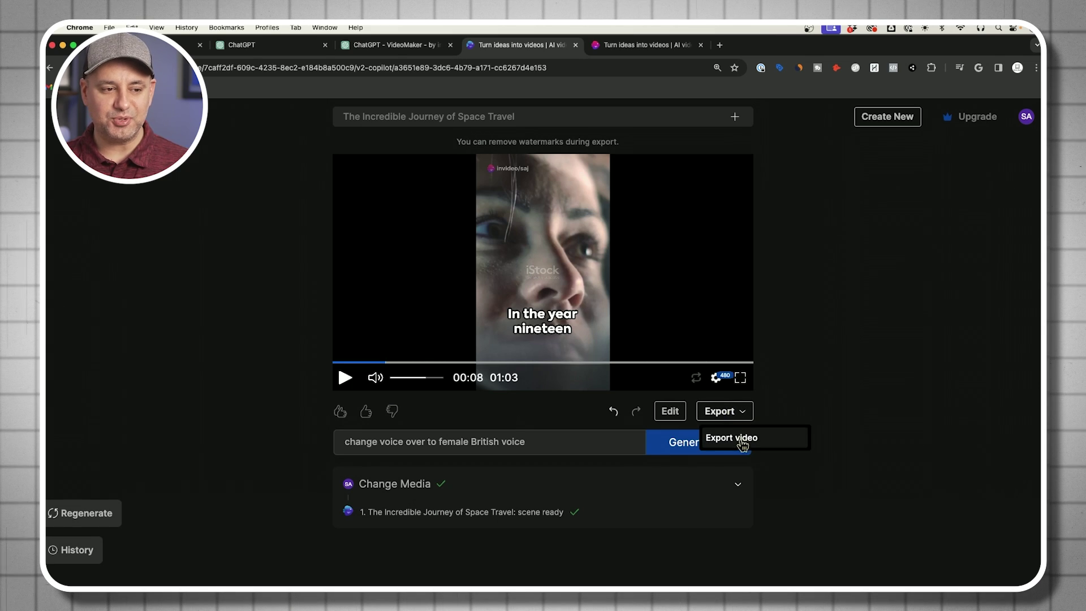
# Step: Export the video with Normal branding, stock watermarks and 1080p resolution
pyautogui.click(735, 439)
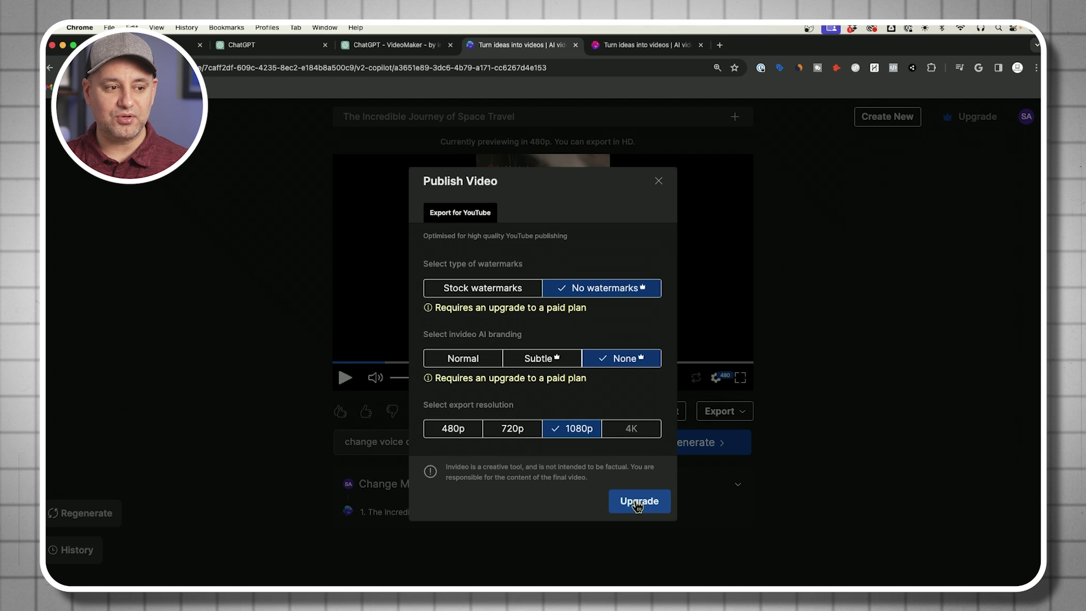
pyautogui.click(464, 359)
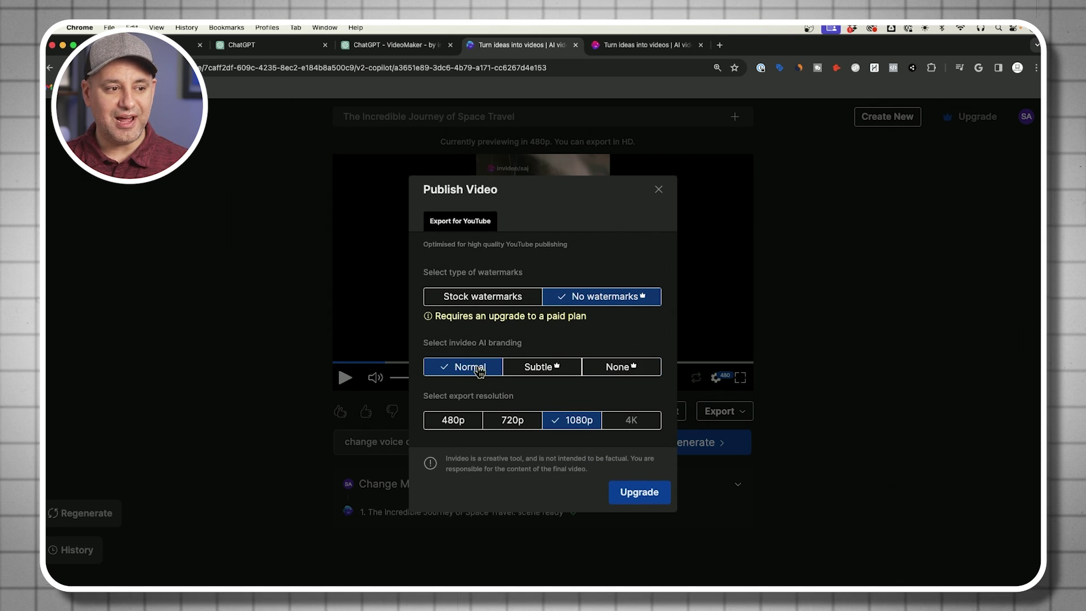
pyautogui.click(475, 300)
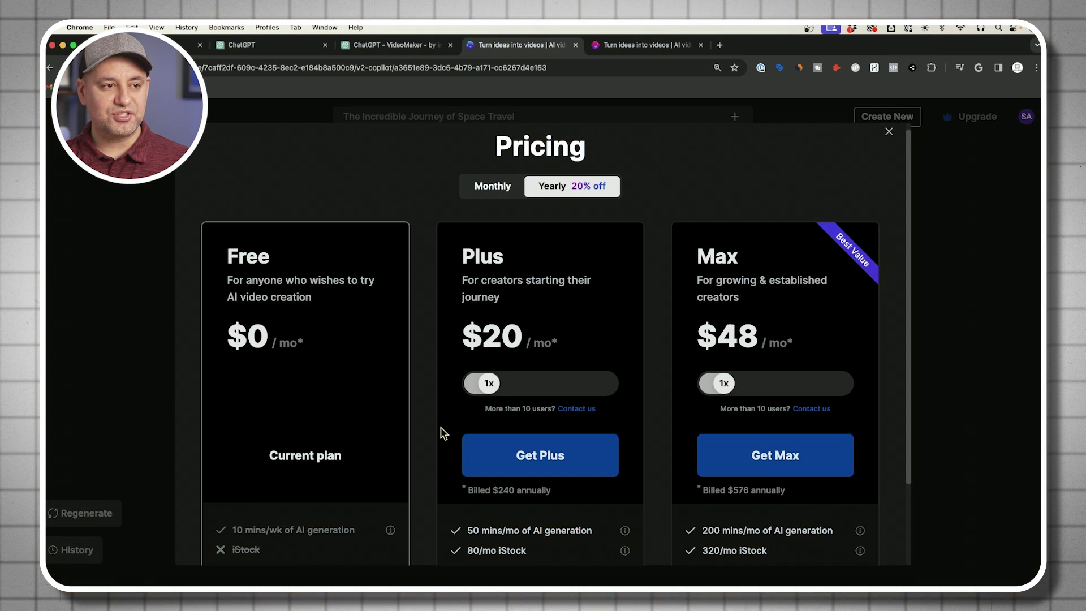
# Step: Compare Plus and Max plan prices on monthly billing, then return to yearly billing
pyautogui.scroll(-2, 440, 428)
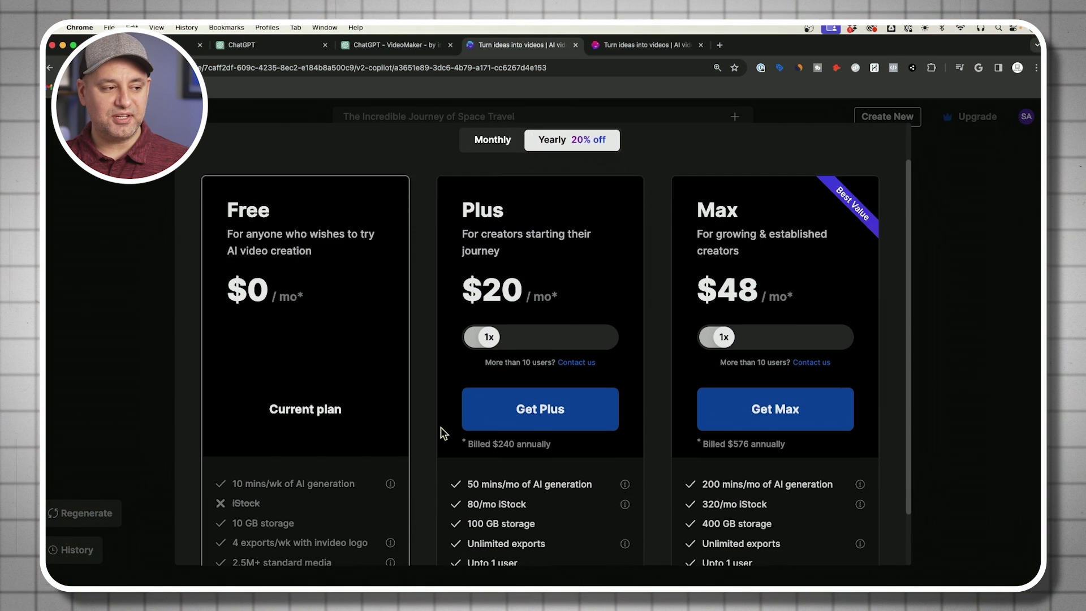
pyautogui.scroll(-2, 435, 440)
pyautogui.scroll(1, 243, 194)
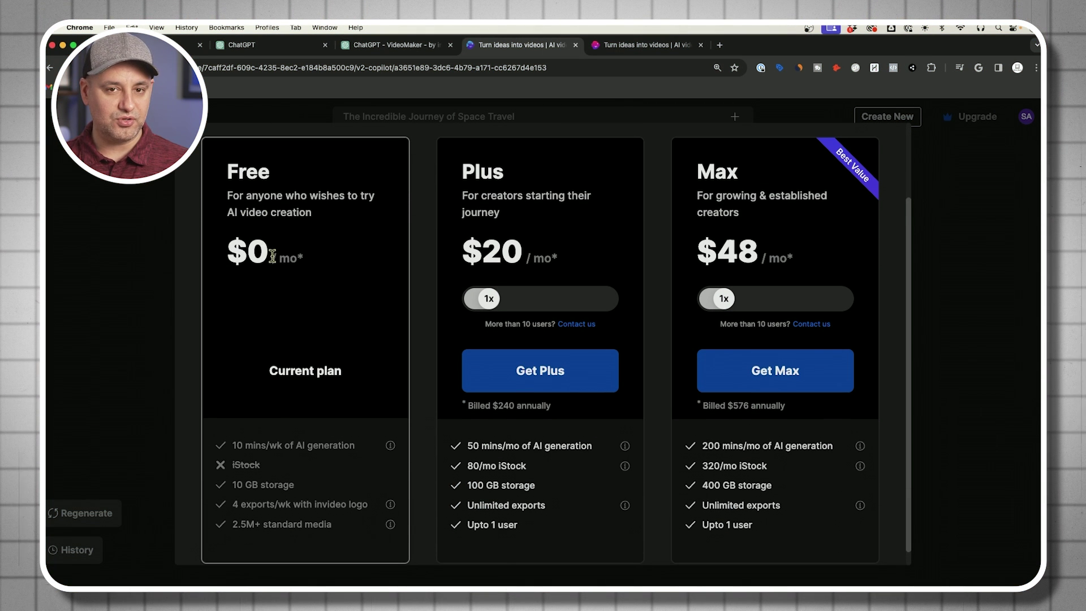
pyautogui.scroll(1, 494, 216)
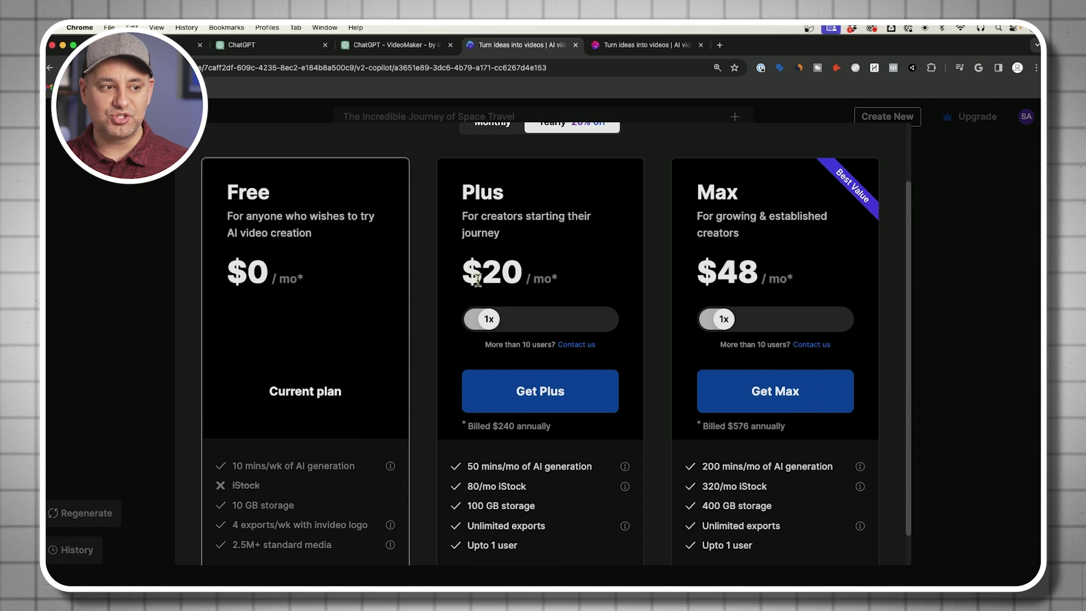
pyautogui.scroll(1, 651, 281)
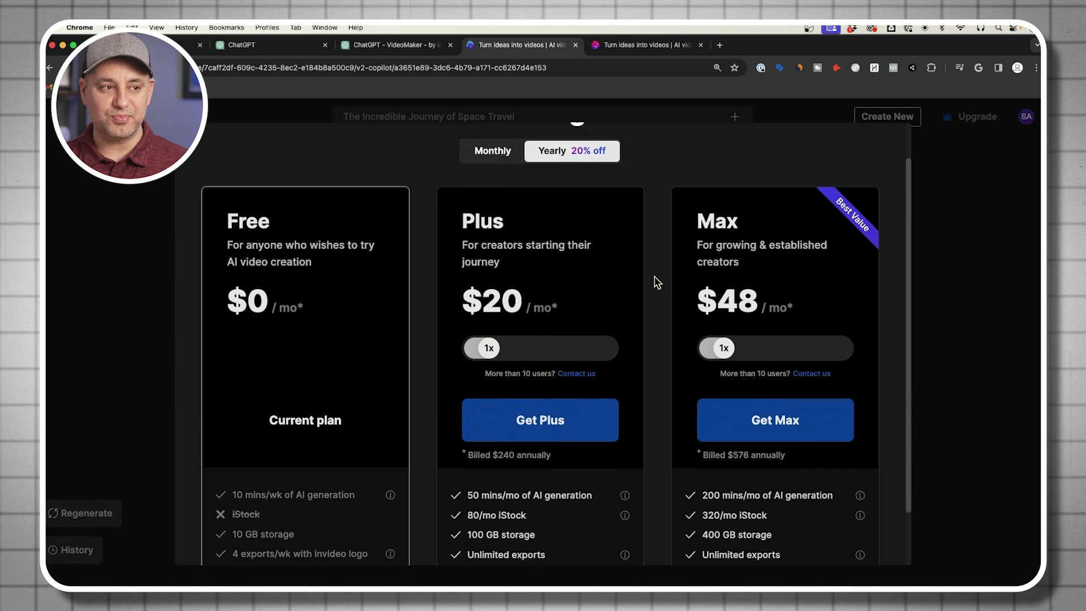
pyautogui.click(493, 152)
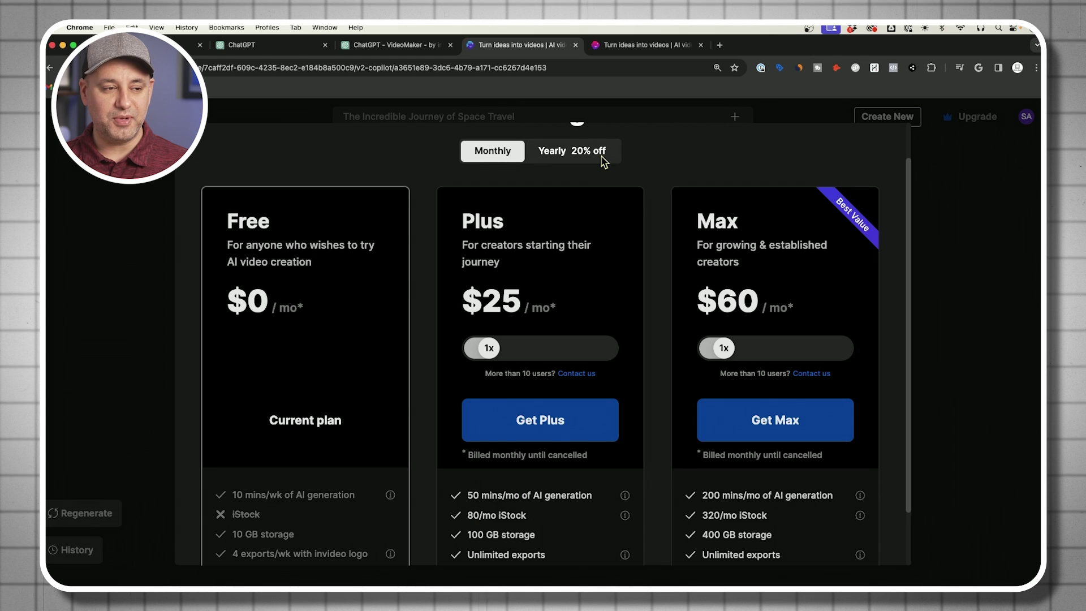
pyautogui.click(553, 156)
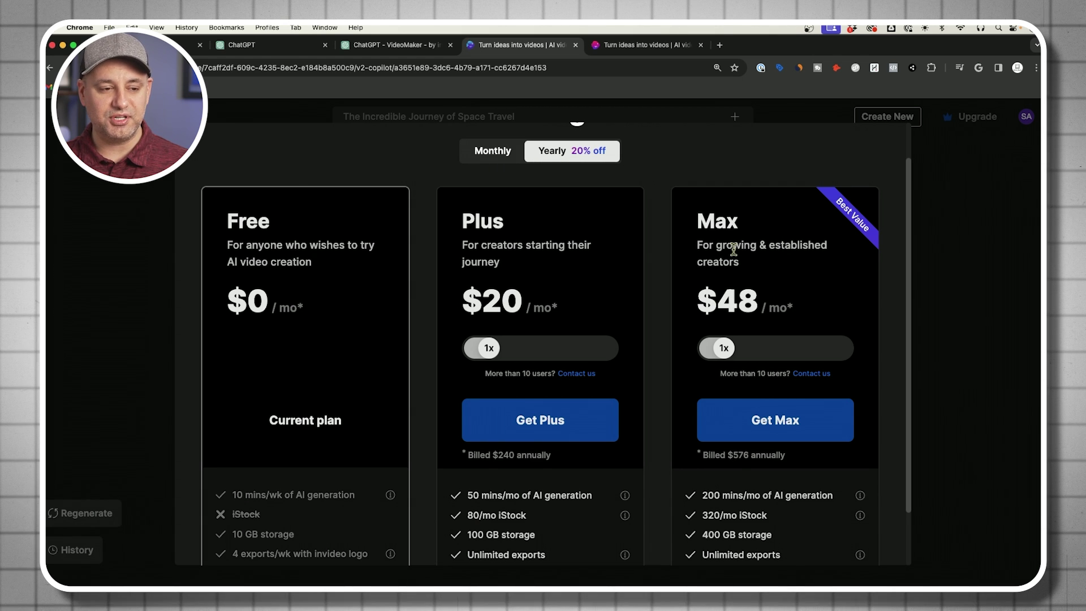
# Step: Review the plan allowances, highlighting Max's 200 mins and Plus's 50 mins
pyautogui.scroll(-2, 669, 279)
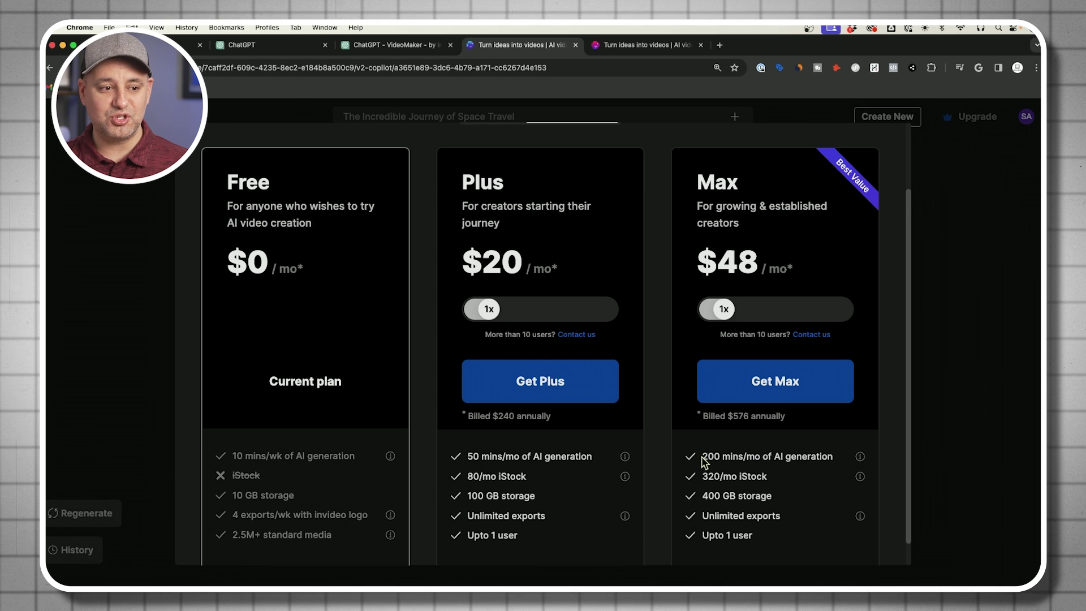
pyautogui.moveTo(702, 456); pyautogui.dragTo(762, 456)
pyautogui.click(664, 445)
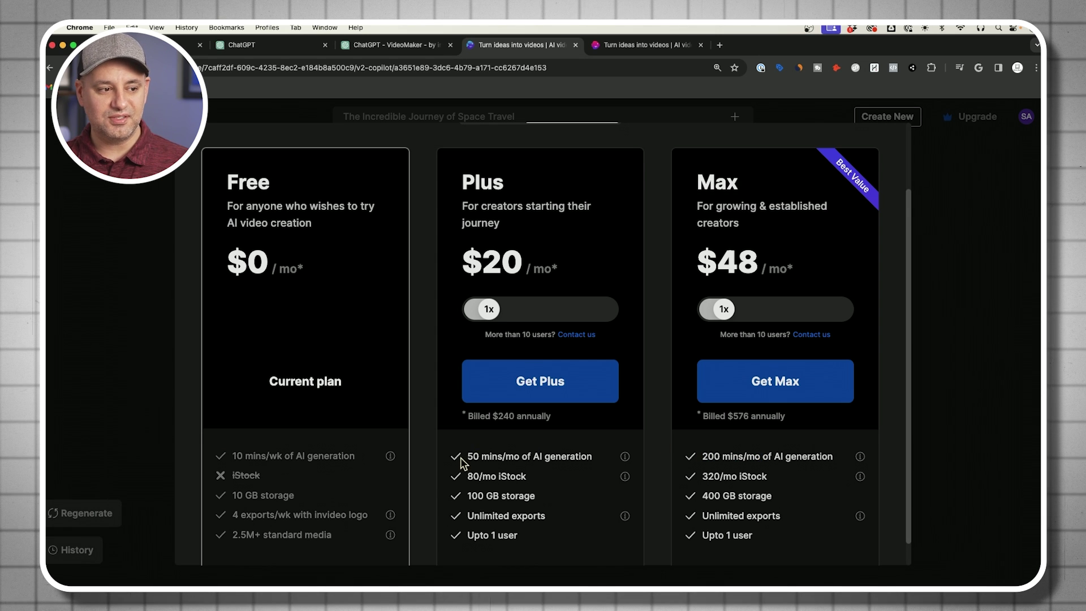
pyautogui.moveTo(464, 456); pyautogui.dragTo(530, 456)
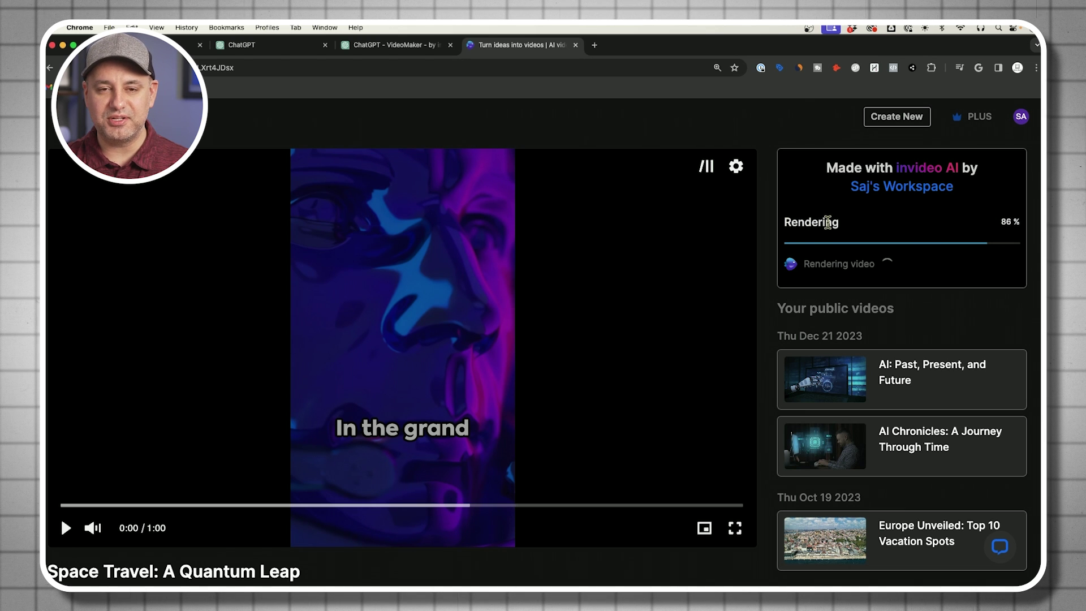
# Step: Download the rendered 'Space Travel: A Quantum Leap' video once rendering finishes
pyautogui.scroll(-3, 639, 383)
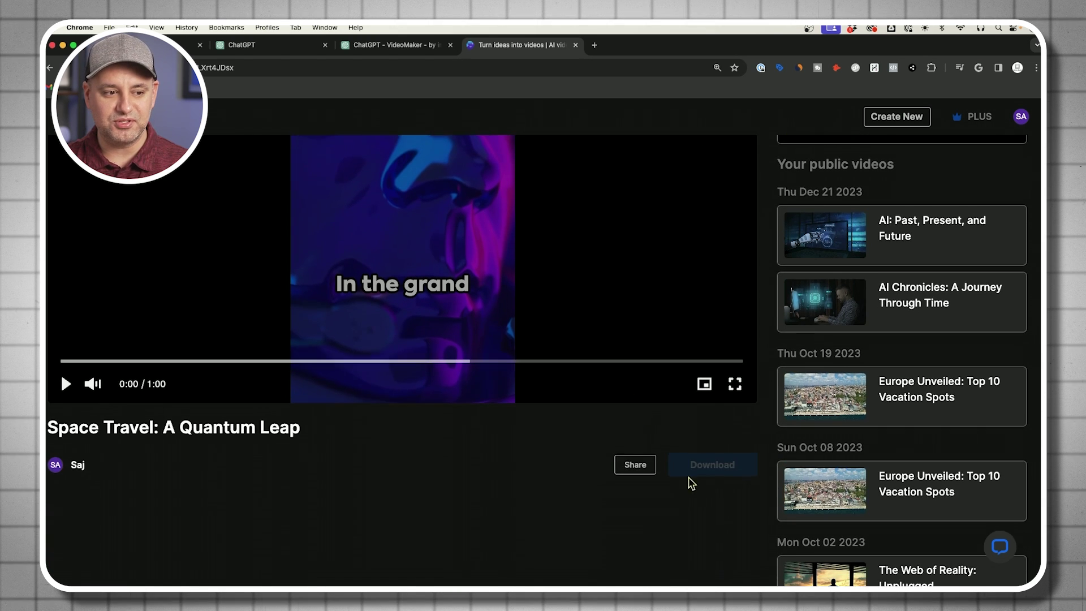
pyautogui.scroll(1, 685, 453)
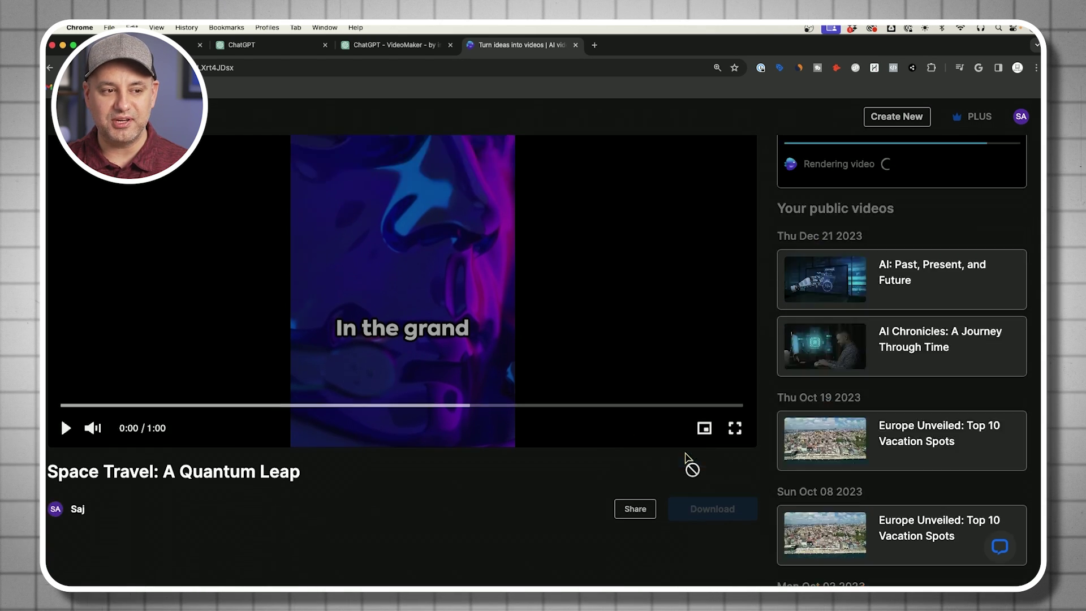
pyautogui.scroll(-2, 686, 458)
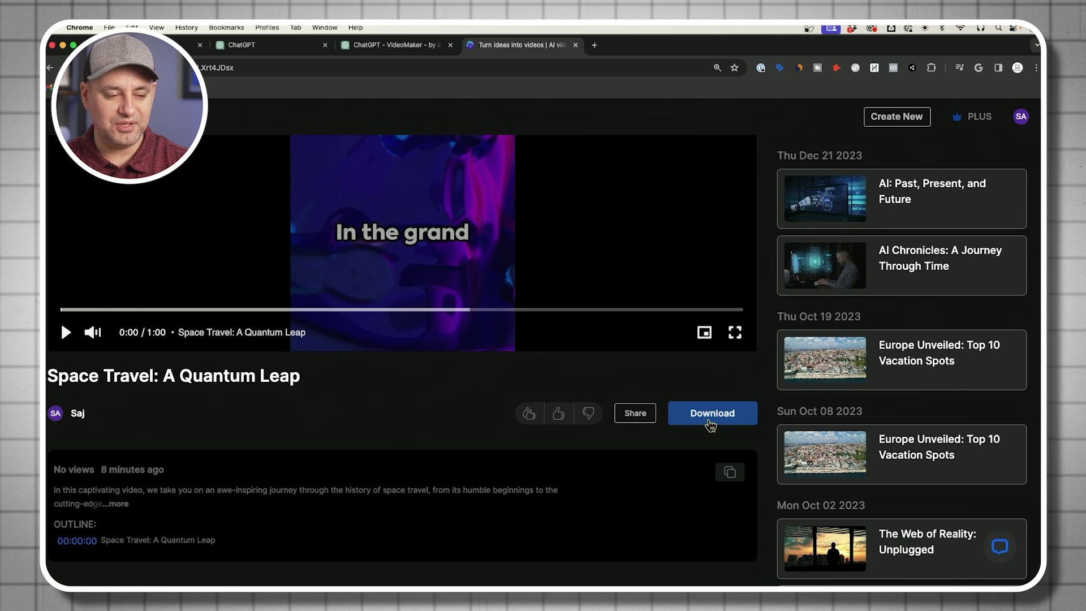
pyautogui.click(708, 426)
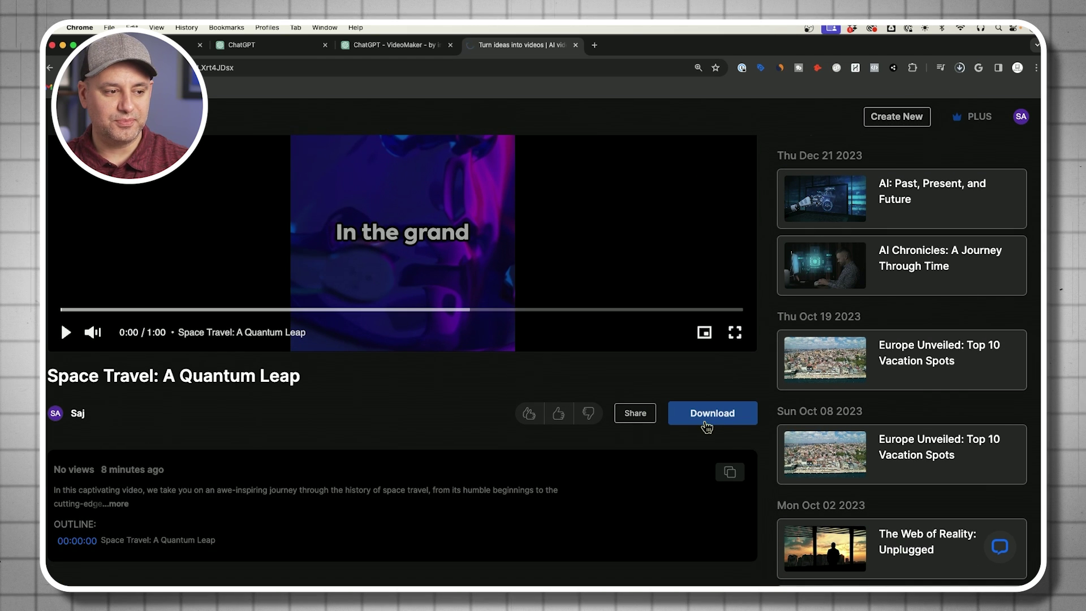